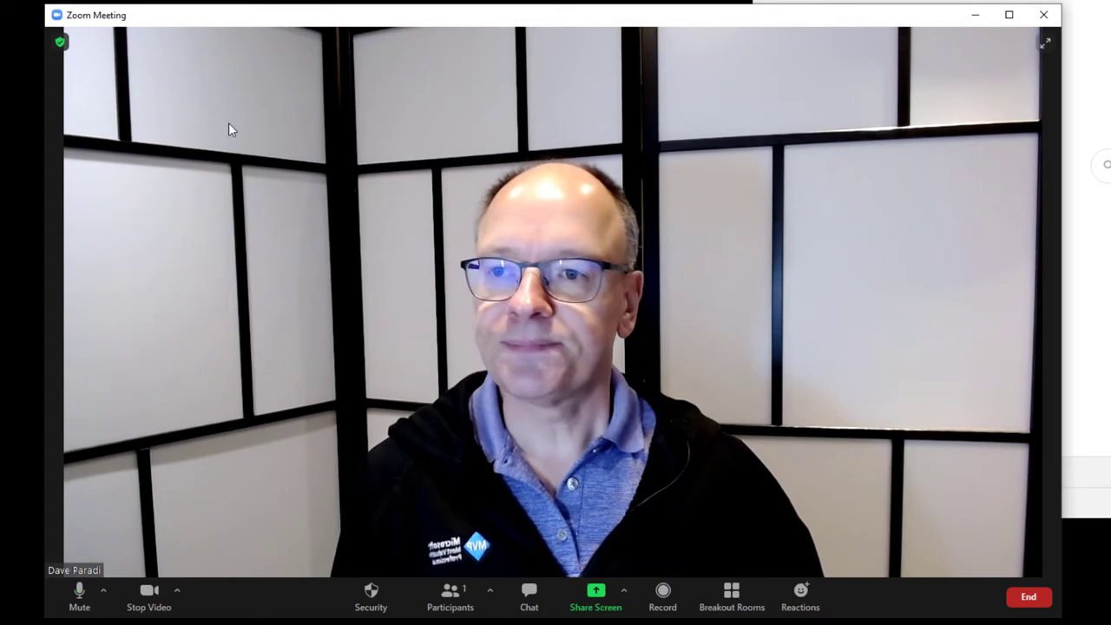
Copy the meeting's invite link from the Meeting Information panel.
left_click(61, 42)
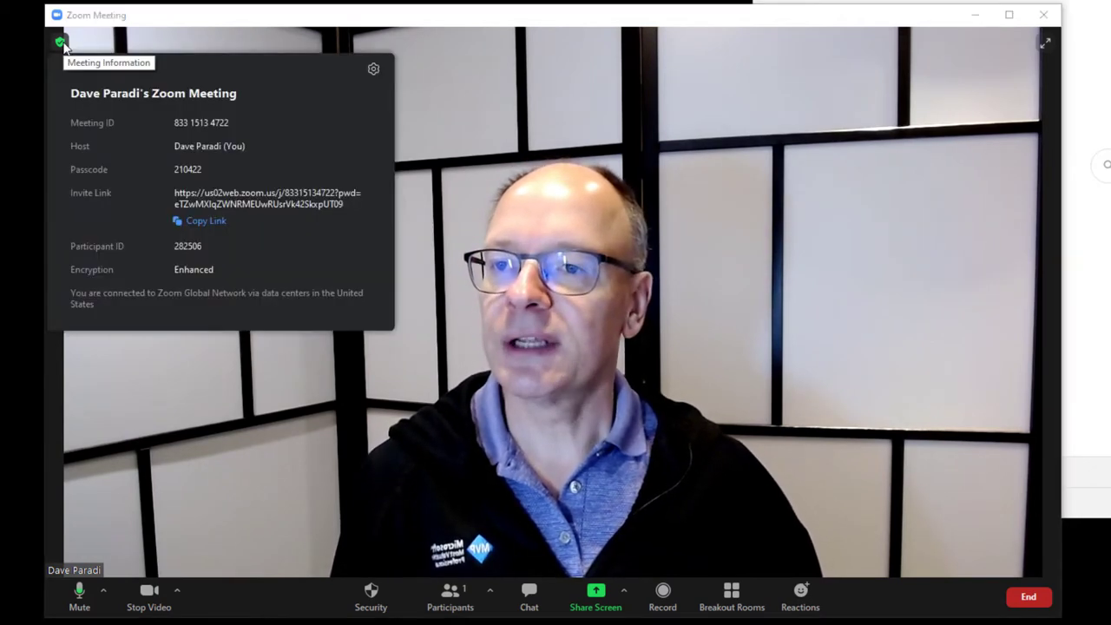
left_click(206, 221)
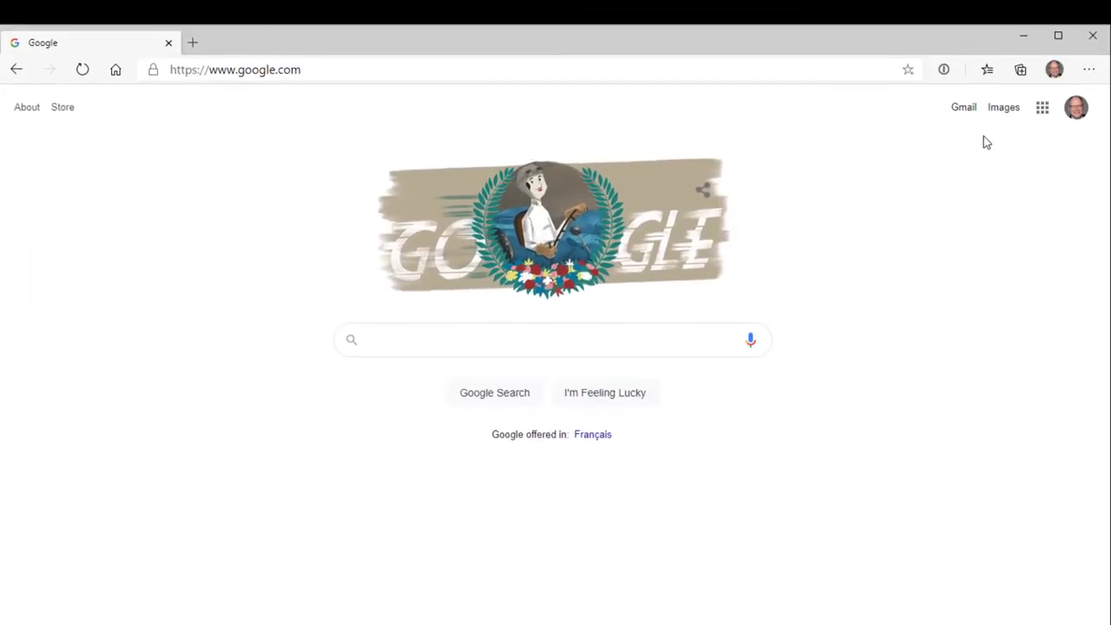
Open a new InPrivate window from Edge's Settings and more menu.
left_click(1089, 71)
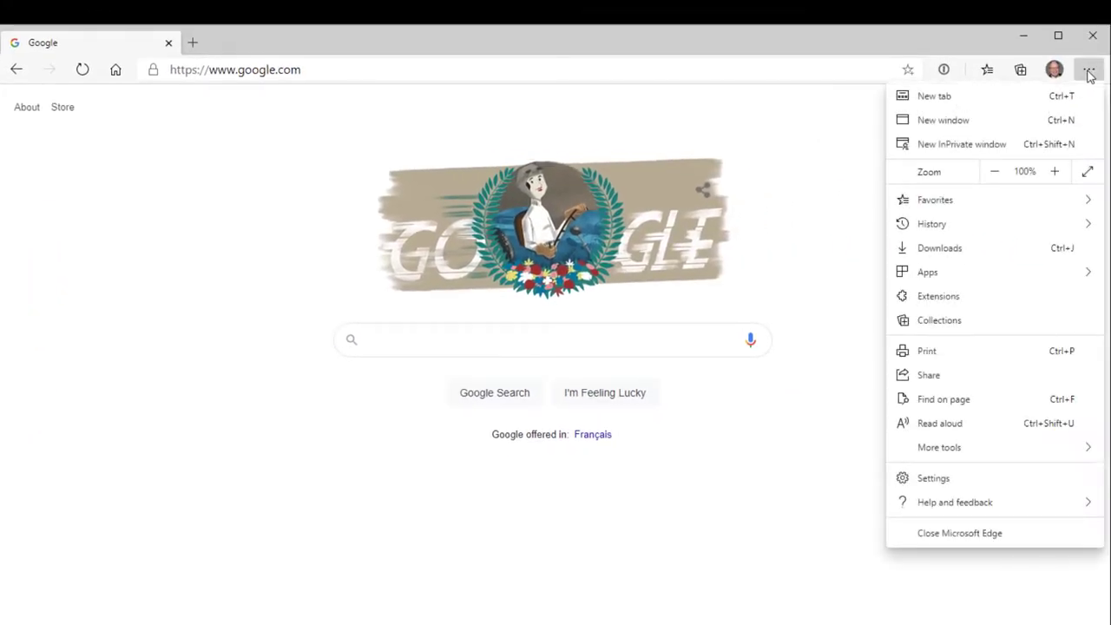
left_click(944, 144)
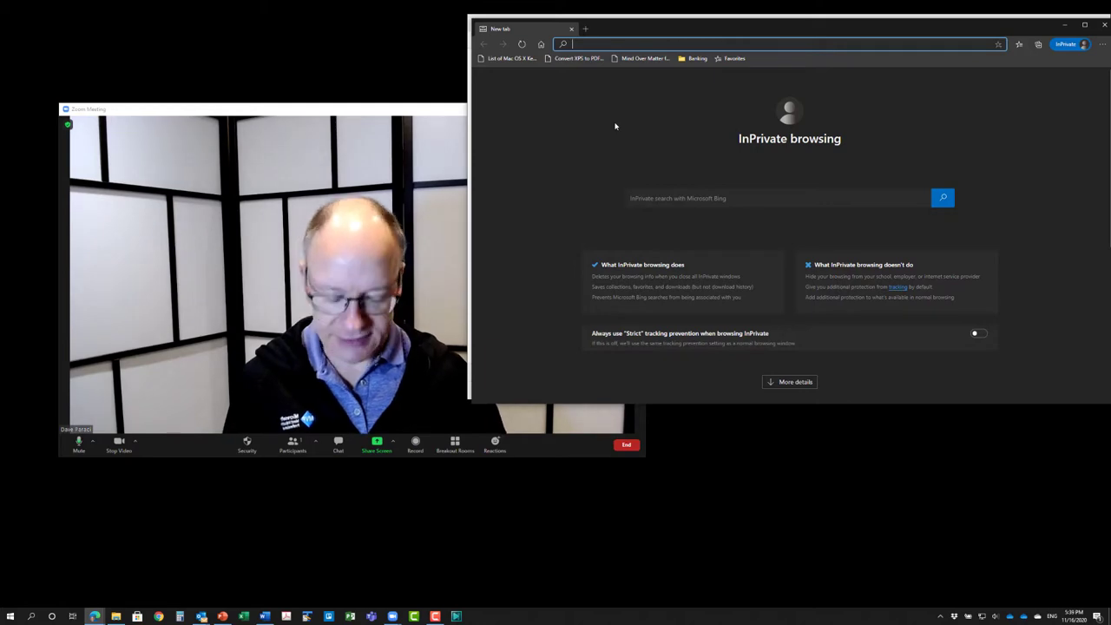
Load the pasted invite link and decline opening the desktop Zoom app both times it asks.
key("ctrl+v")
key("Return")
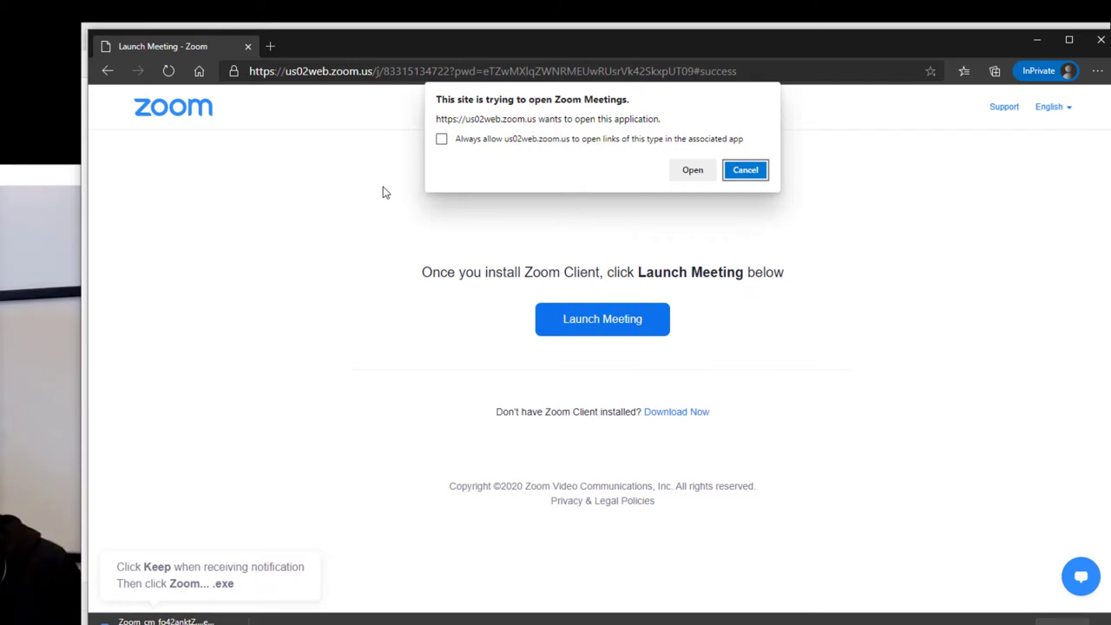
left_click(747, 170)
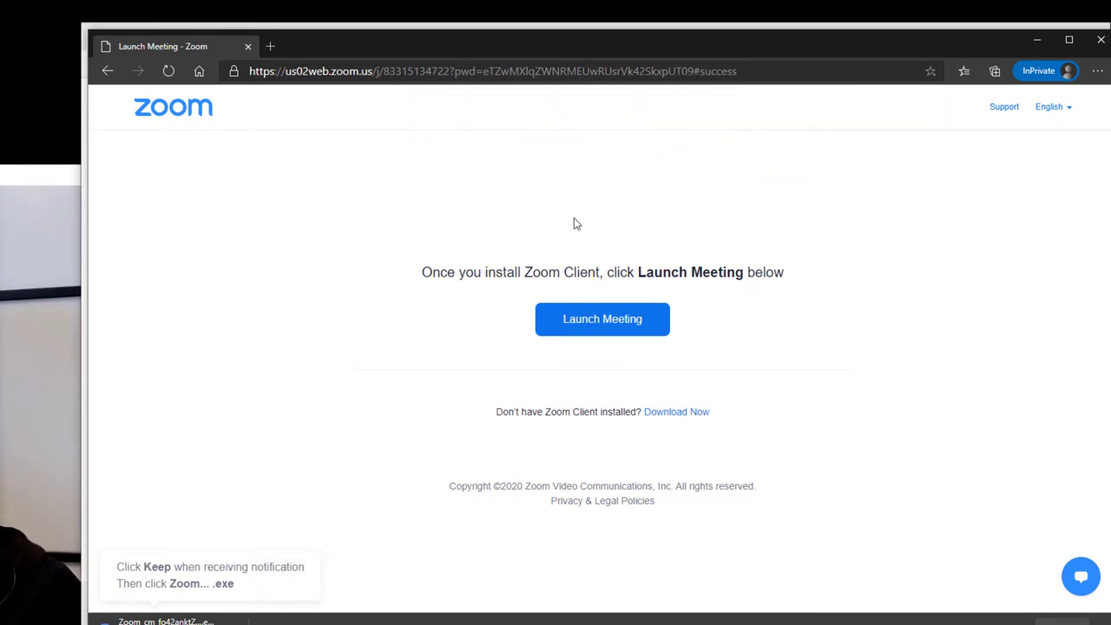
left_click(596, 322)
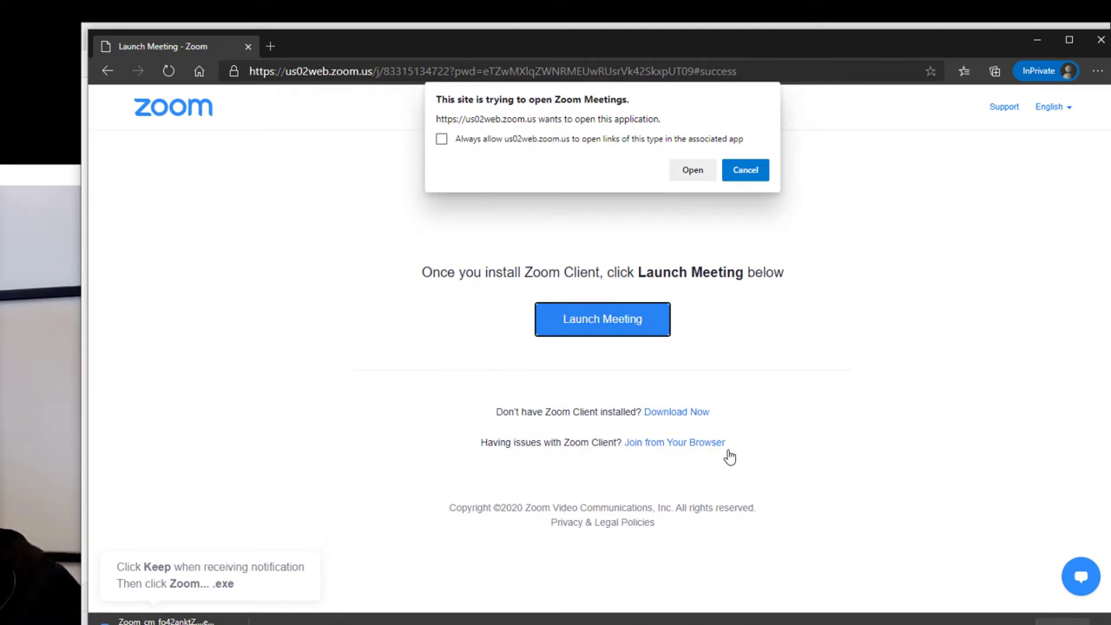
left_click(744, 170)
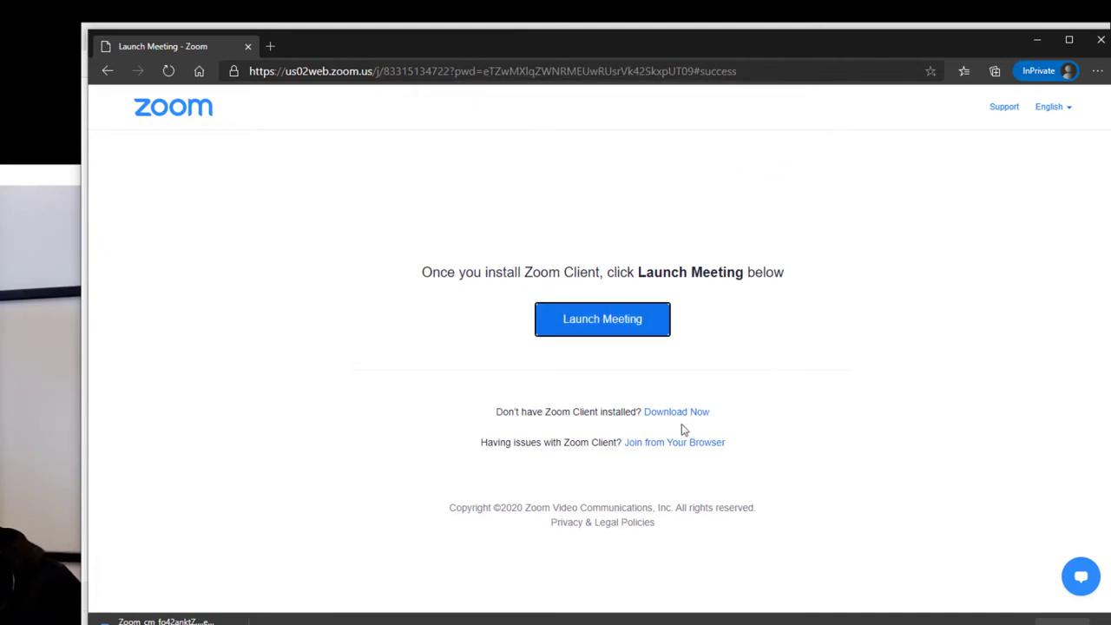
Choose to join from the browser and enter 'Attendee View' as the name.
left_click(662, 445)
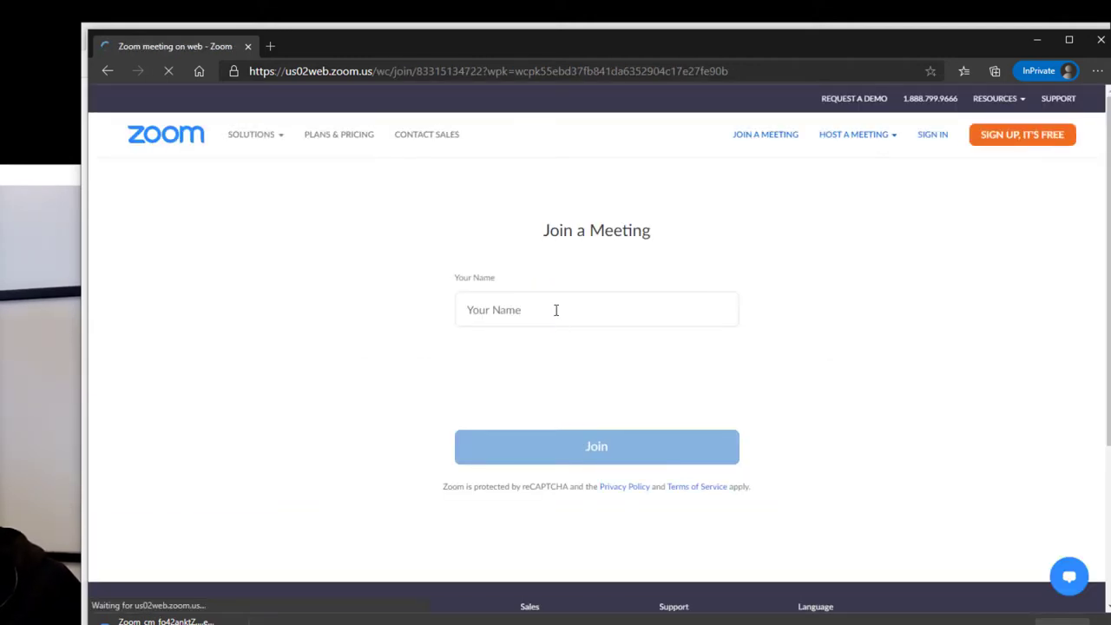
left_click(555, 309)
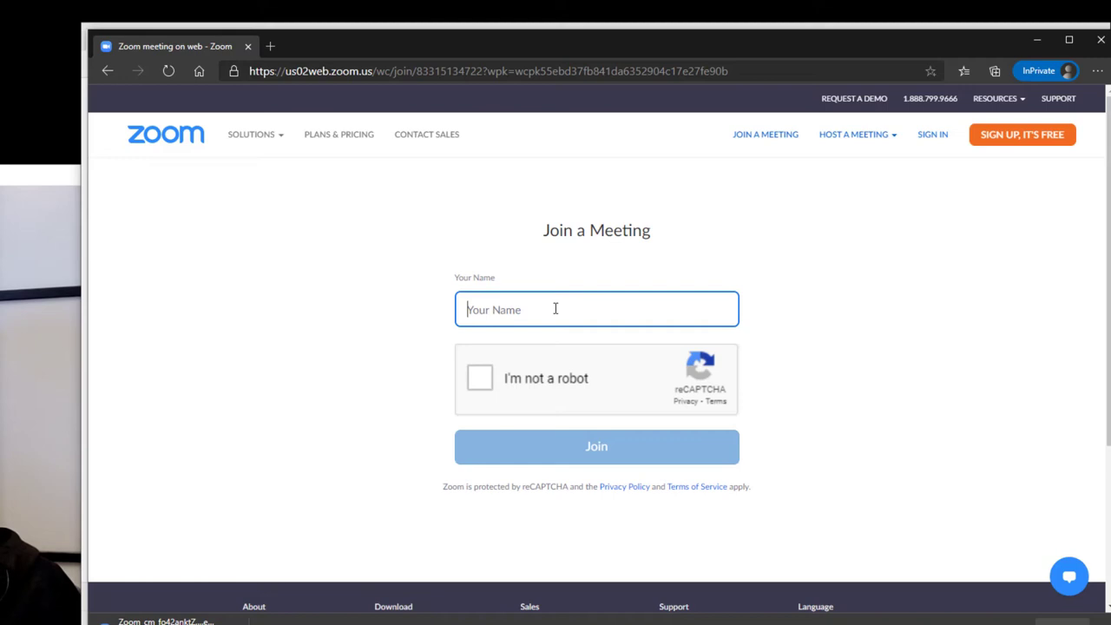
type("A")
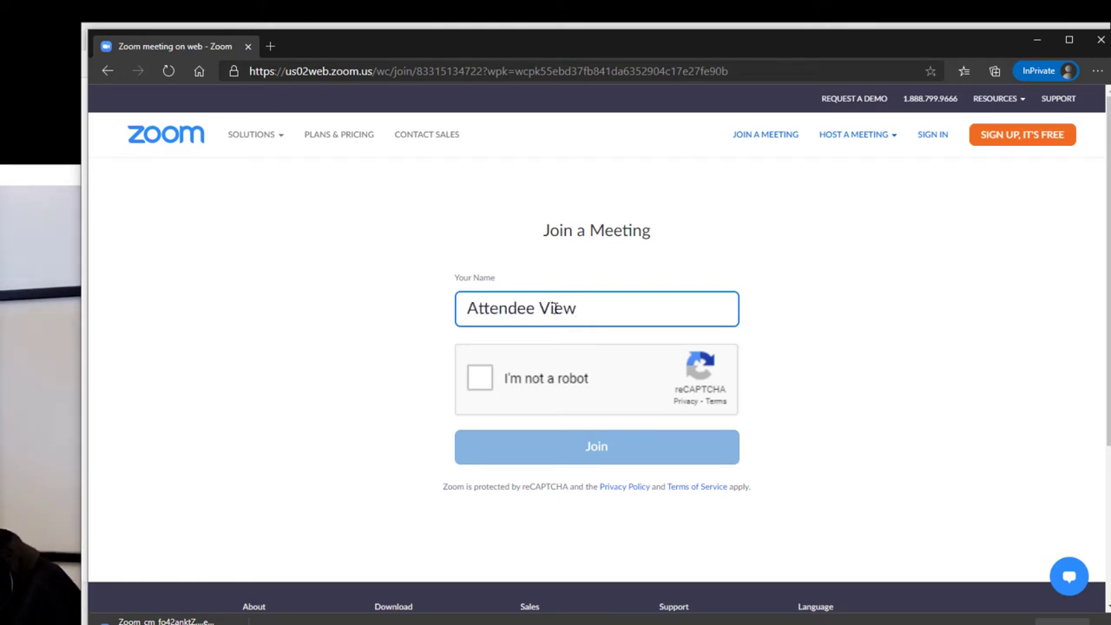
type("ttendee View")
Pass the reCAPTCHA by selecting the three fire hydrant images, then join.
left_click(479, 379)
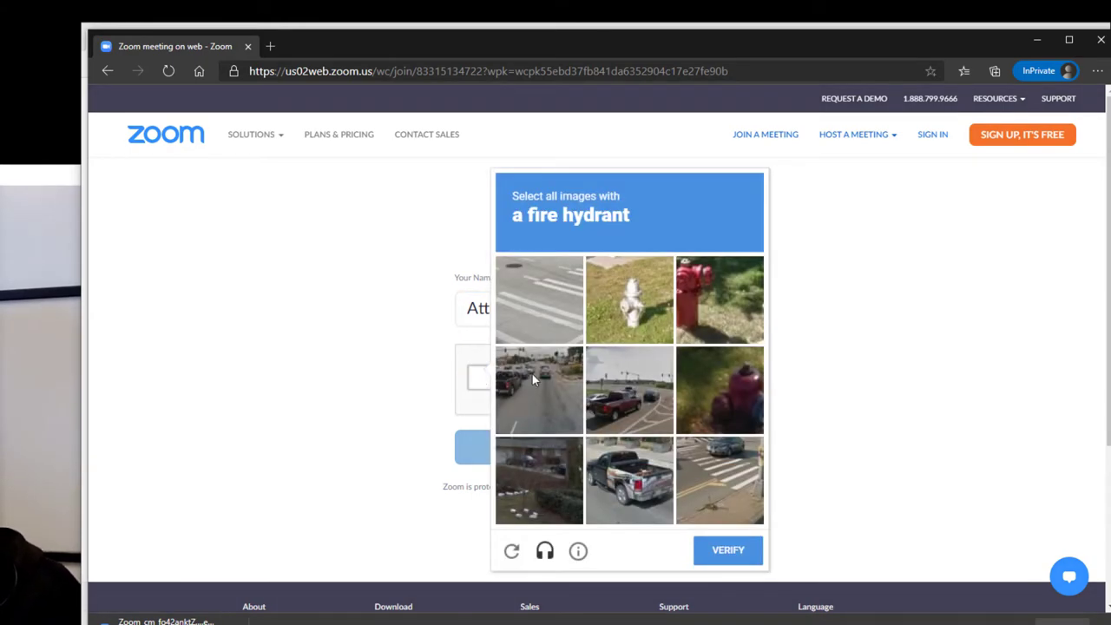
left_click(636, 309)
left_click(720, 304)
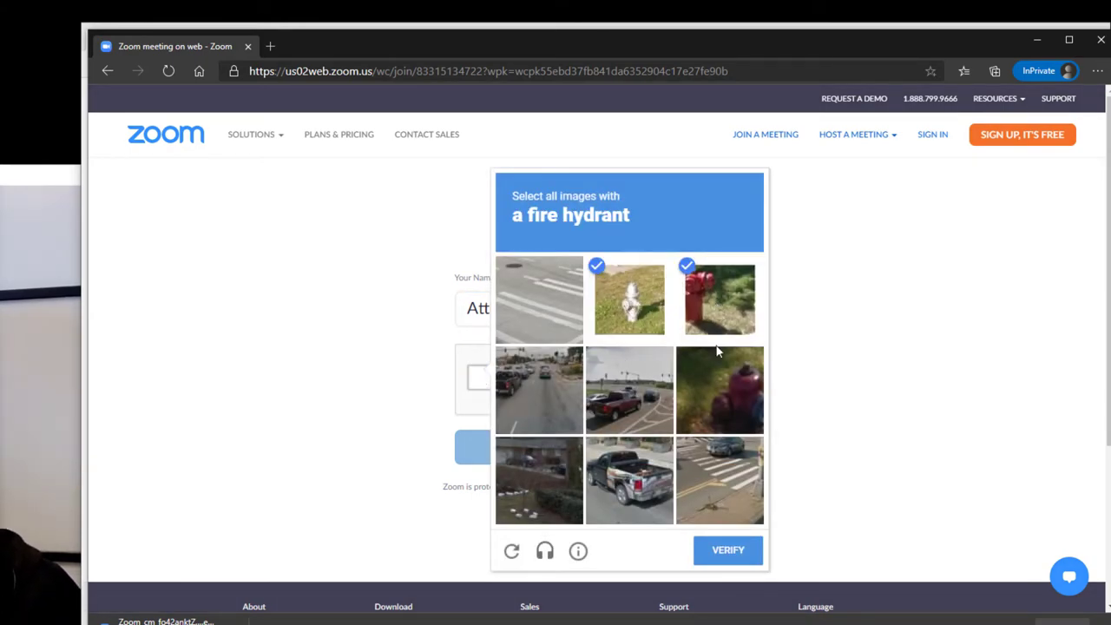
left_click(725, 392)
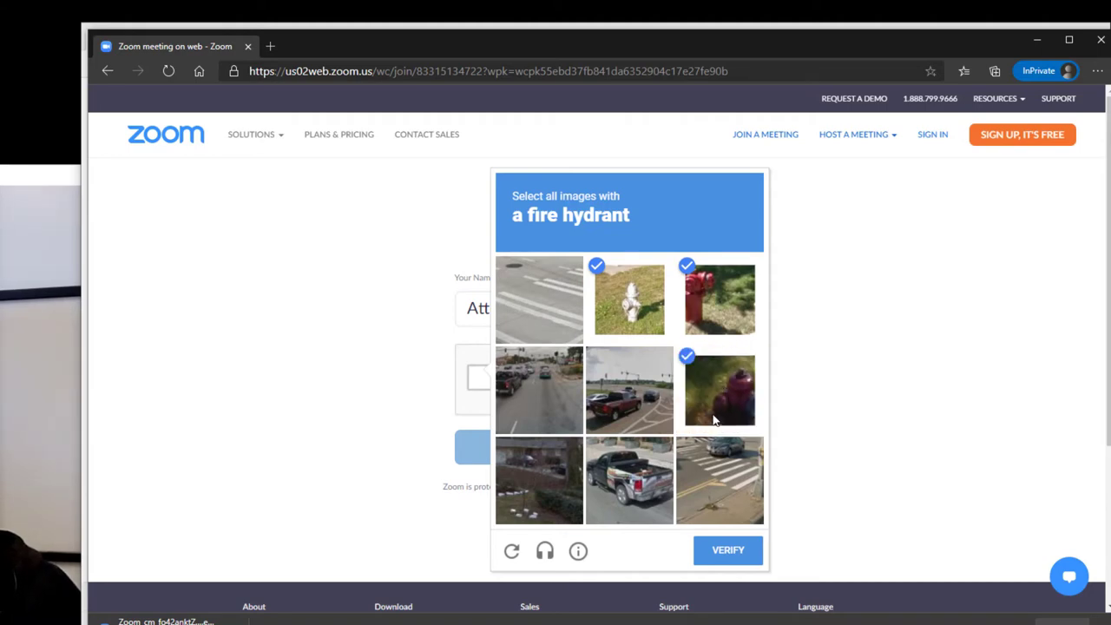
left_click(724, 552)
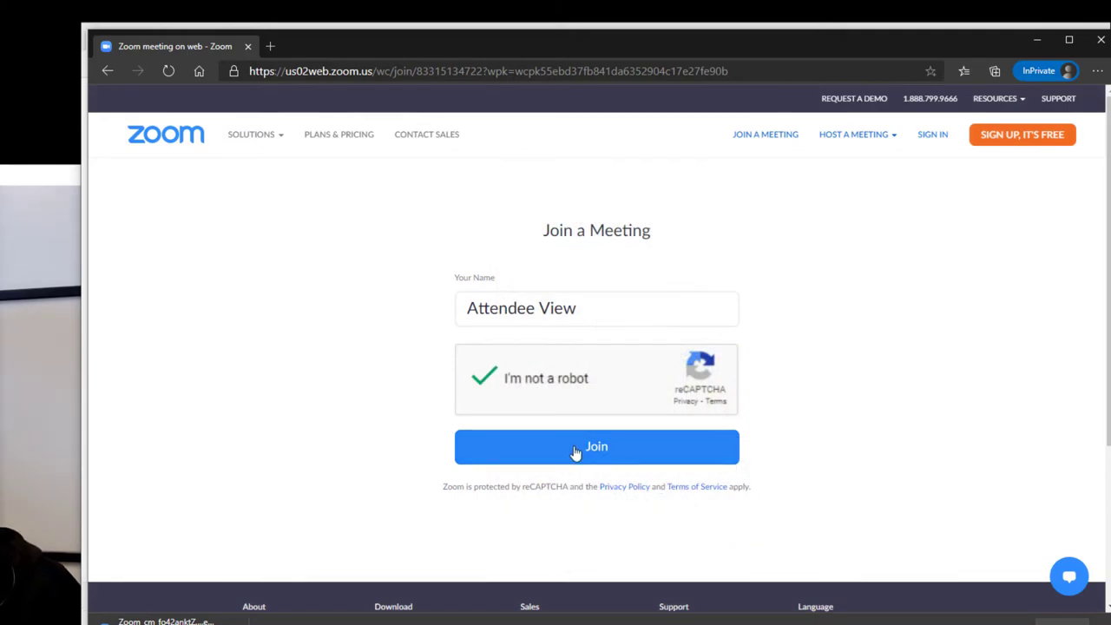
left_click(574, 448)
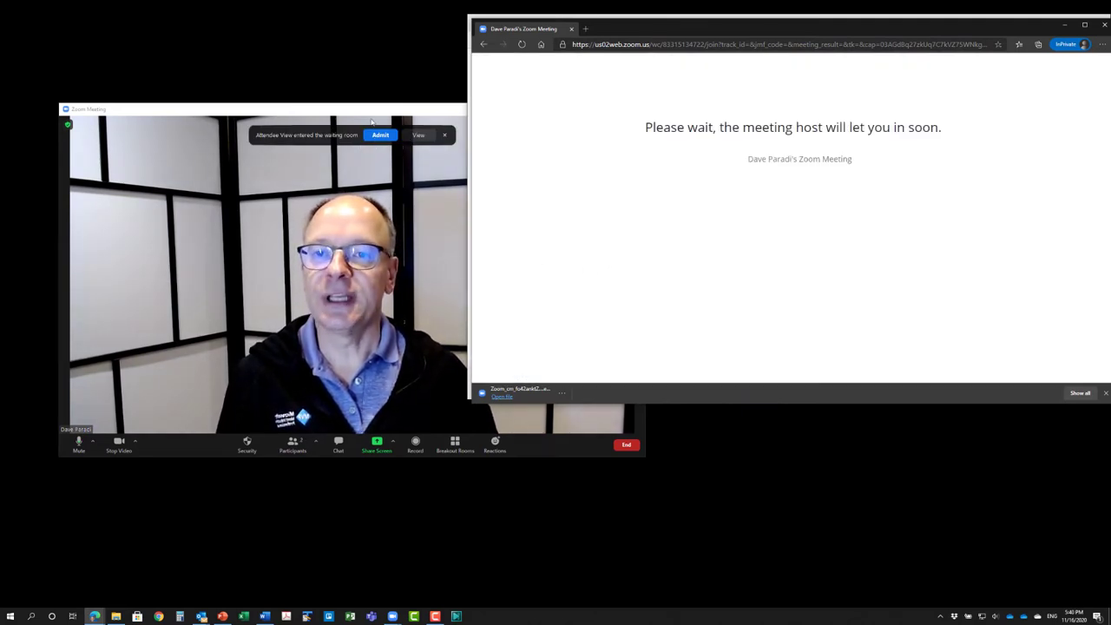
Admit Attendee View, enlarge the browser's host video, then return to the host meeting window.
left_click(373, 143)
left_click(379, 136)
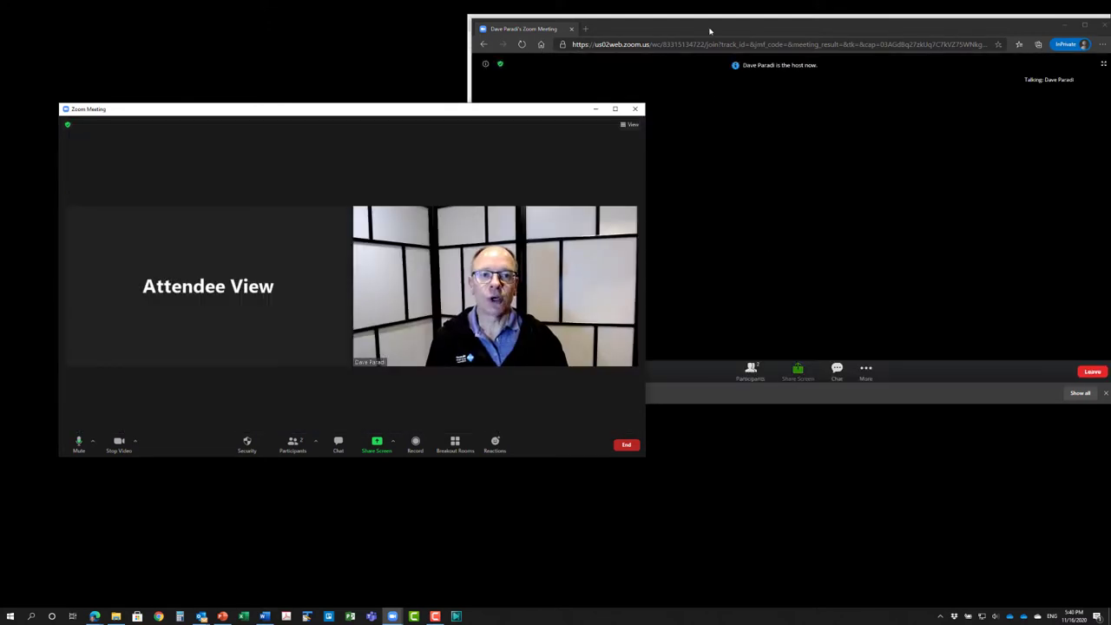
left_click(715, 31)
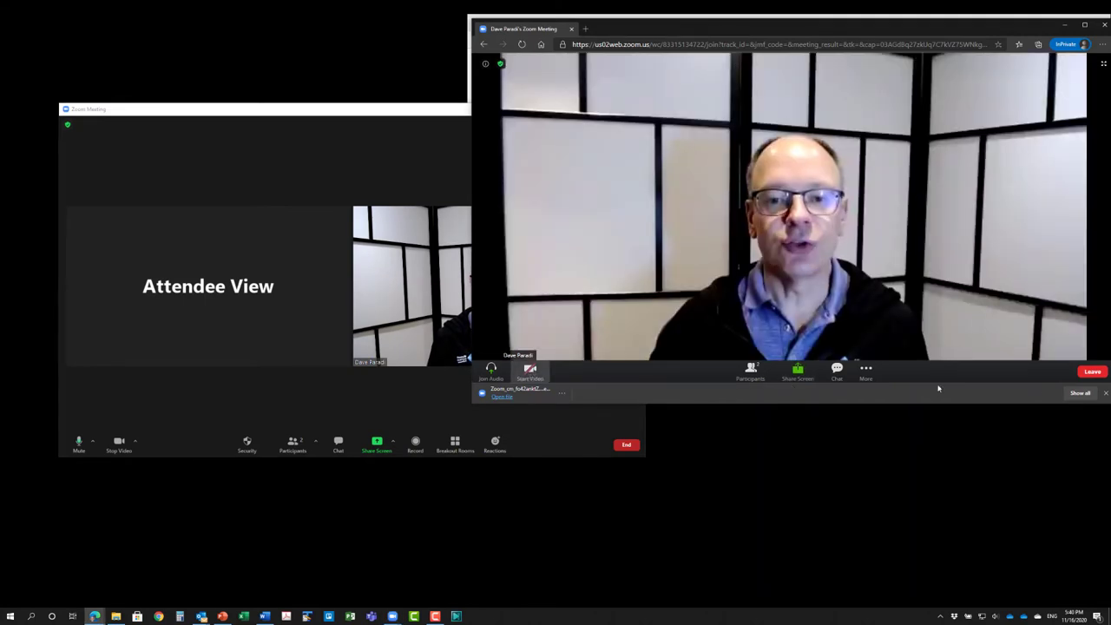
left_click(1104, 393)
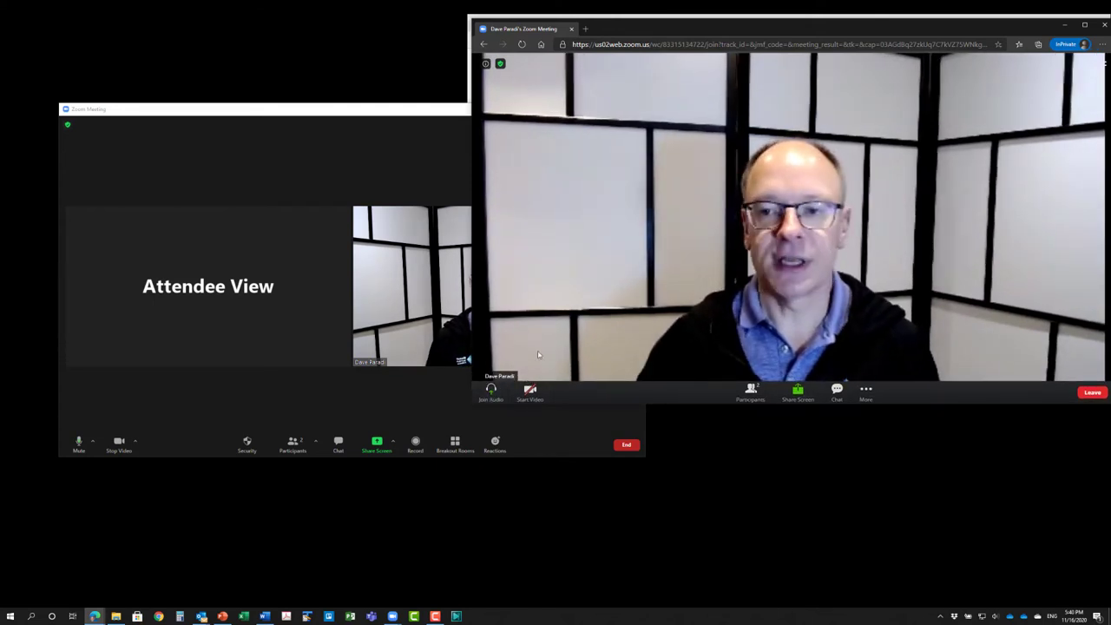
left_click(331, 113)
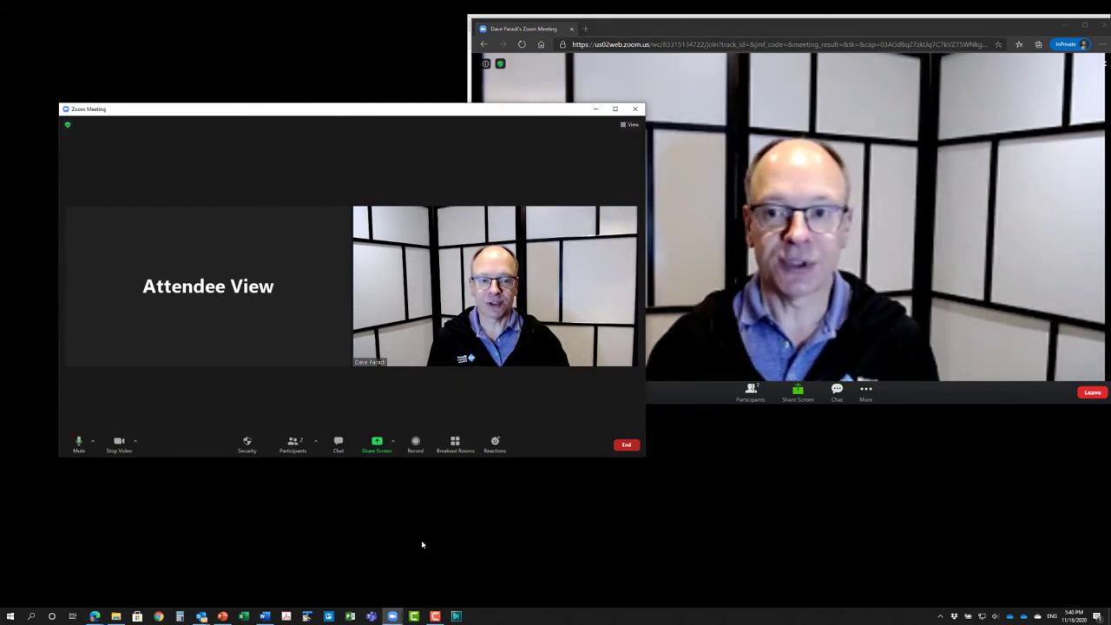
Shrink the attendee browser and start the Sample PV Slides show from slide 3.
left_click(784, 33)
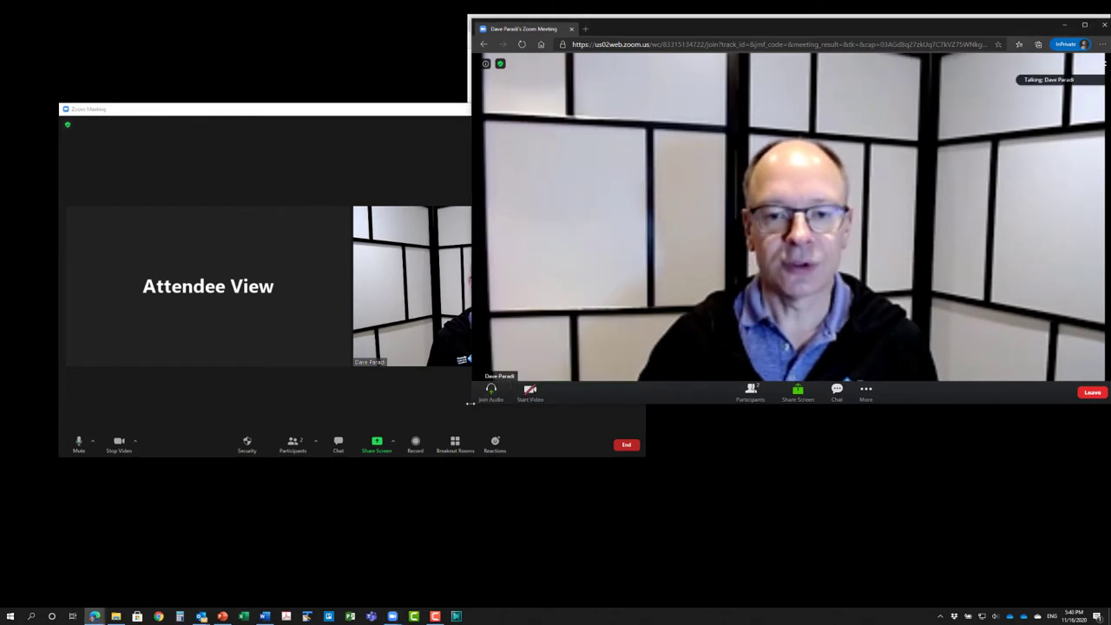
left_click_drag(470, 404, 619, 365)
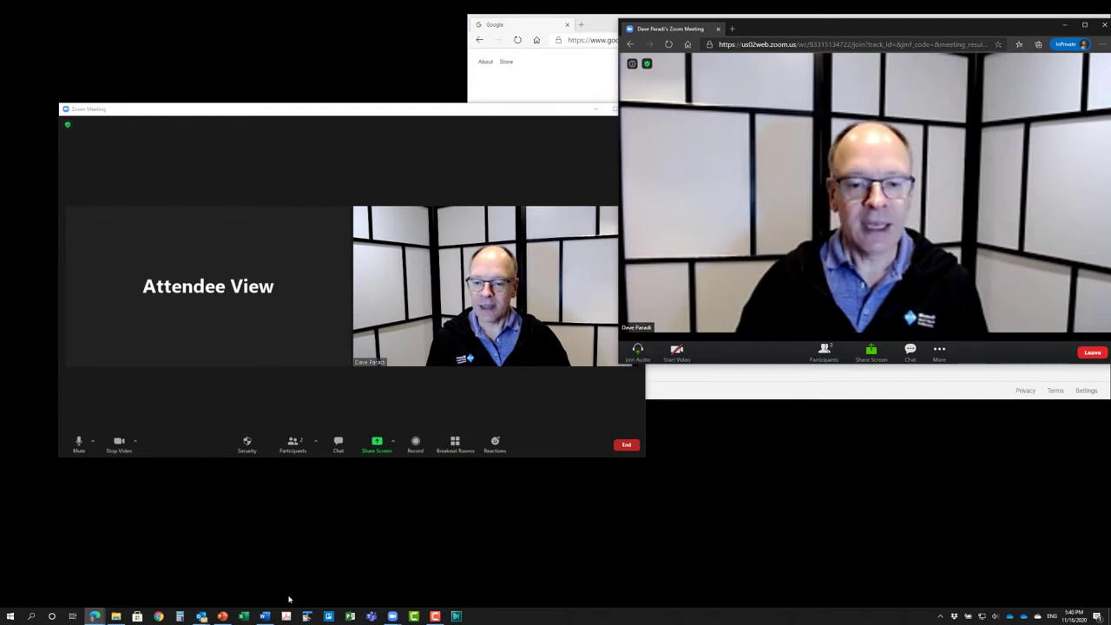
left_click(224, 616)
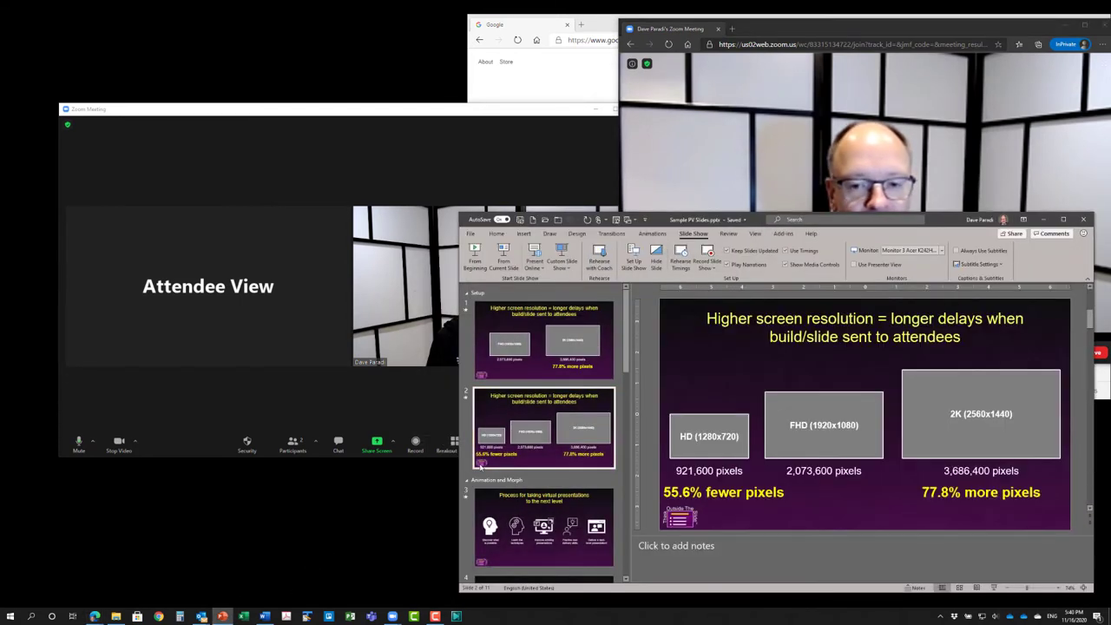
left_click(527, 507)
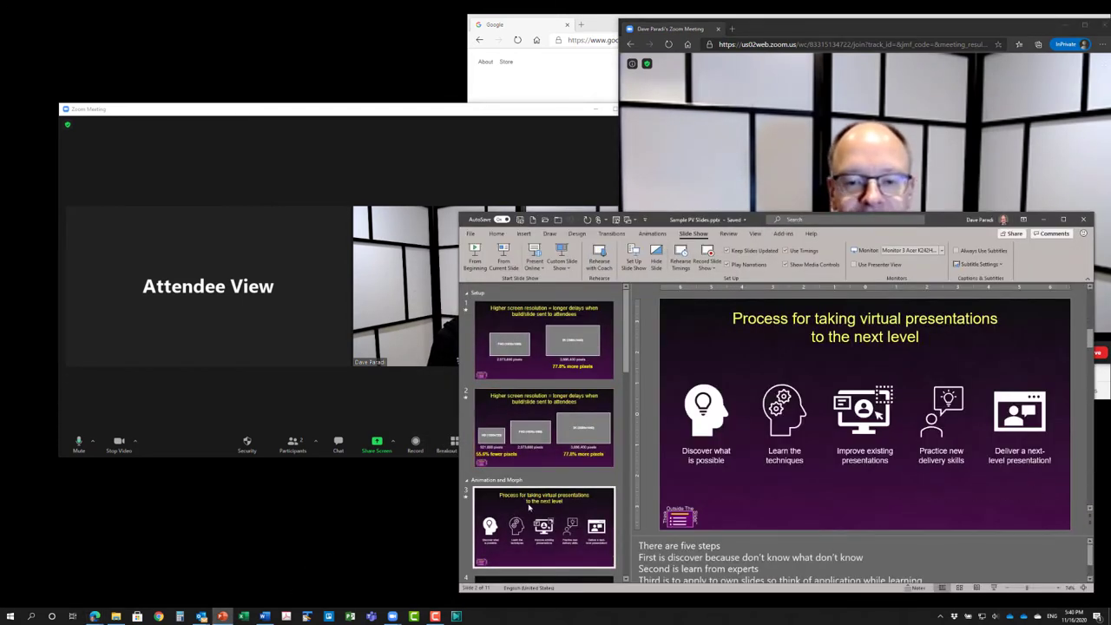
left_click(504, 257)
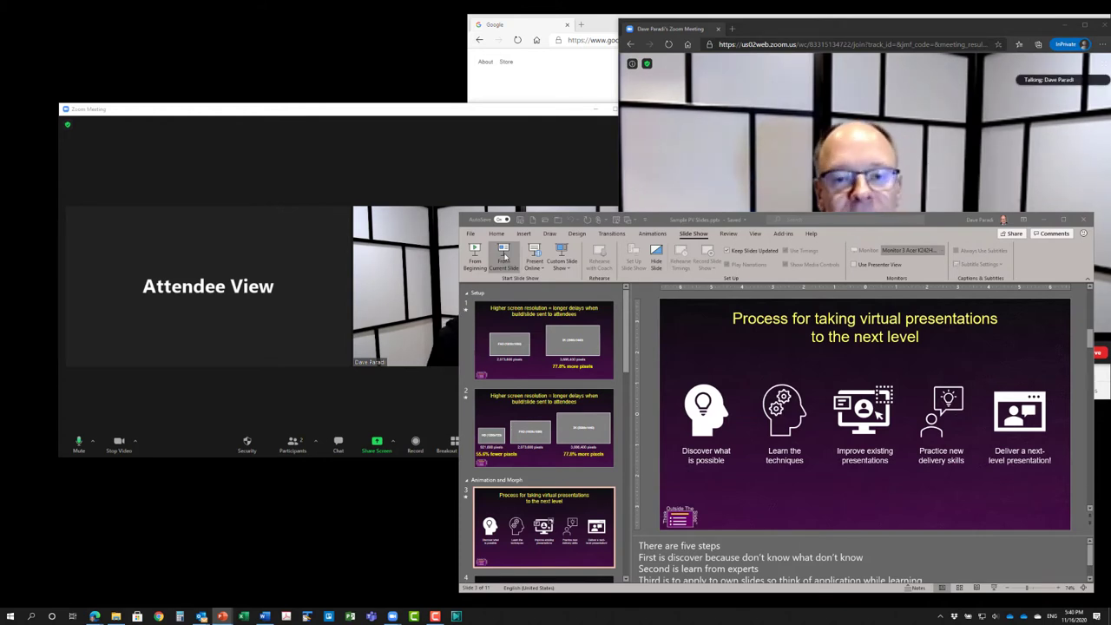
left_click(387, 112)
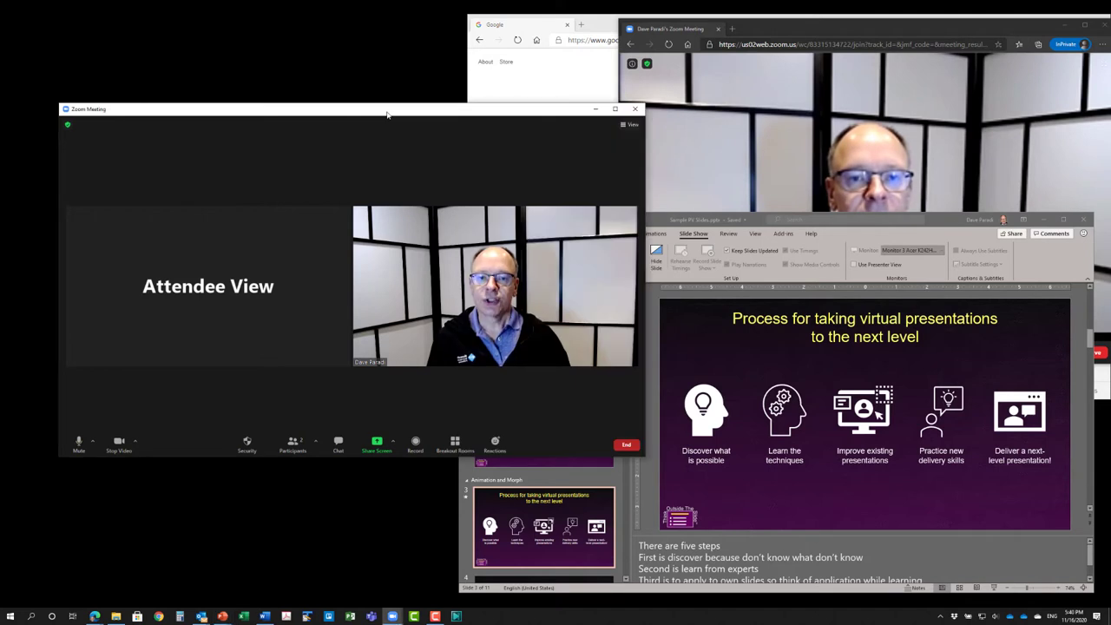
Share Screen 3, where the slide show is running.
mouse_move(383, 361)
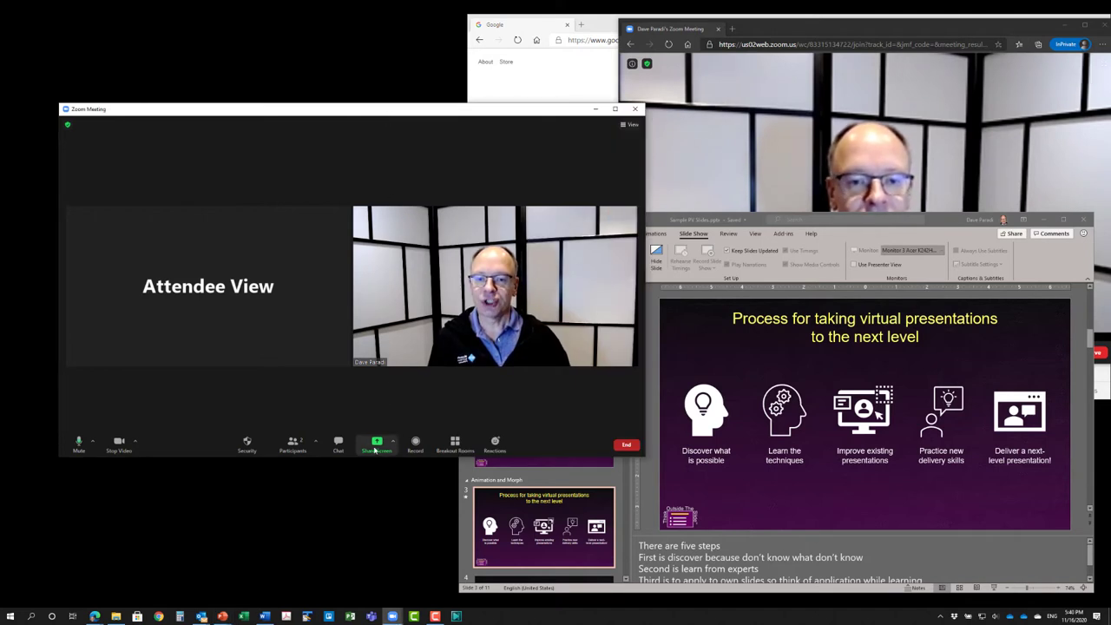
left_click(375, 443)
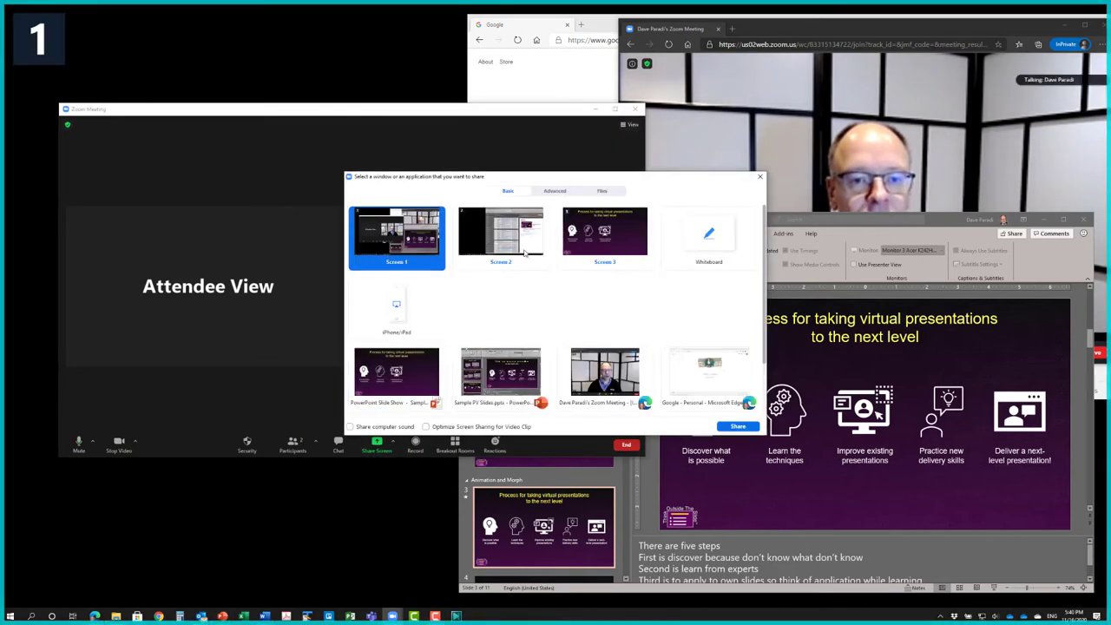
left_click(577, 230)
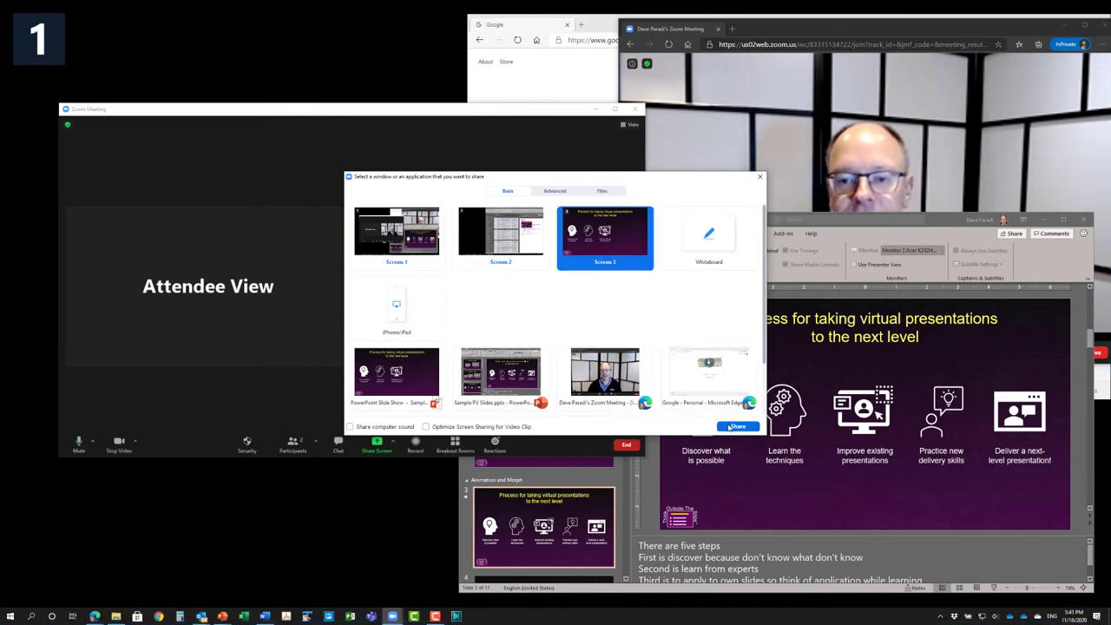
left_click(732, 426)
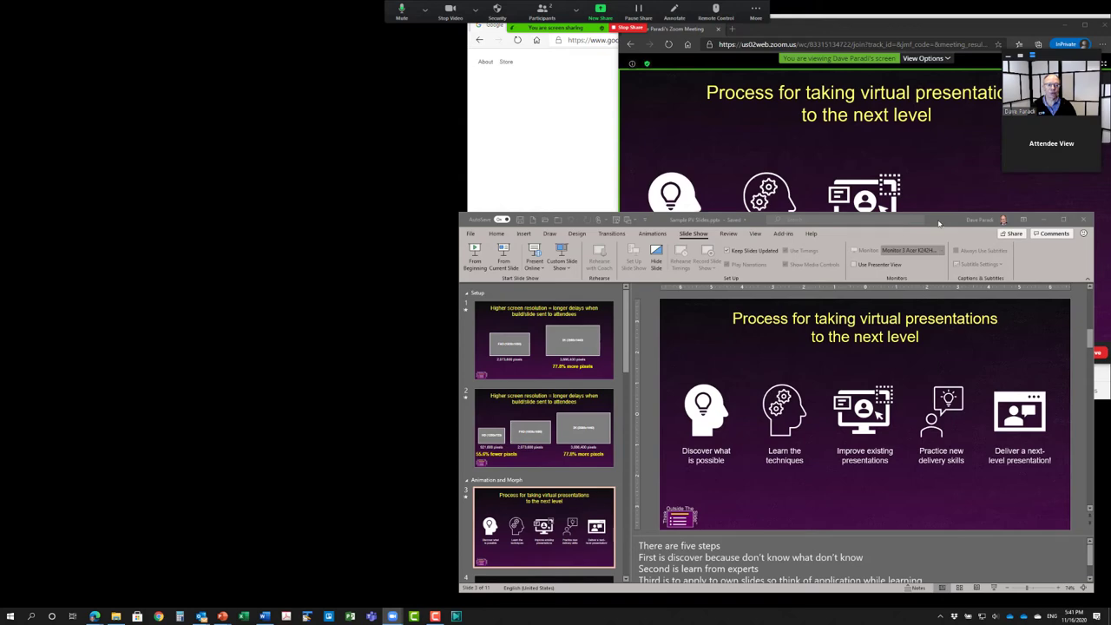
Move PowerPoint left and drag the floating video panel aside to reveal the shared slide.
left_click_drag(938, 223, 543, 196)
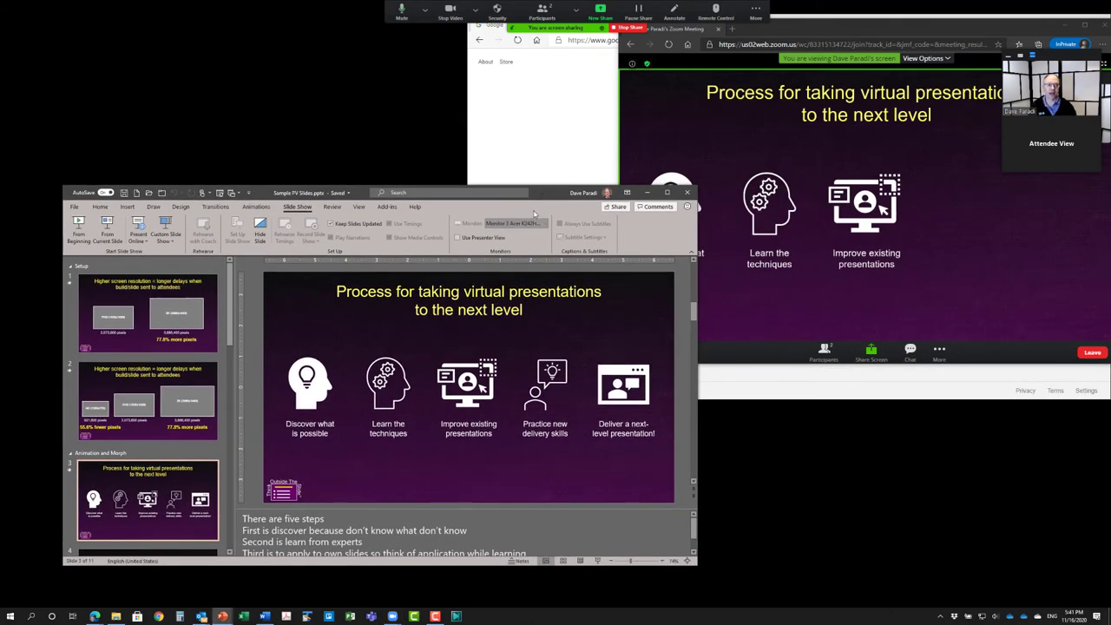
left_click(788, 30)
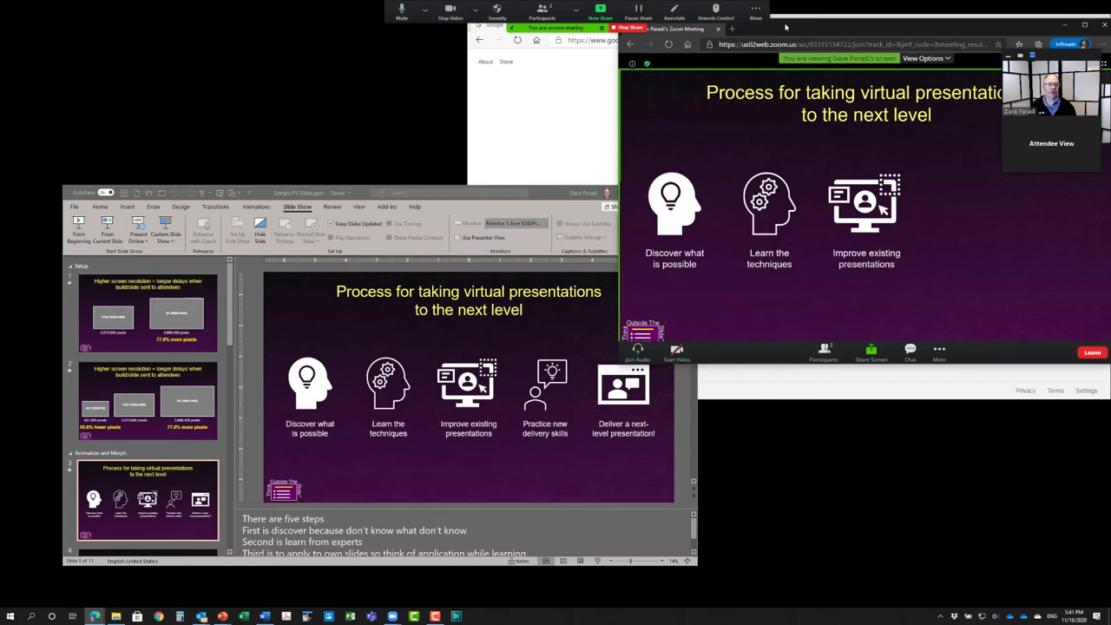
mouse_move(1040, 99)
left_click_drag(1041, 57, 227, 35)
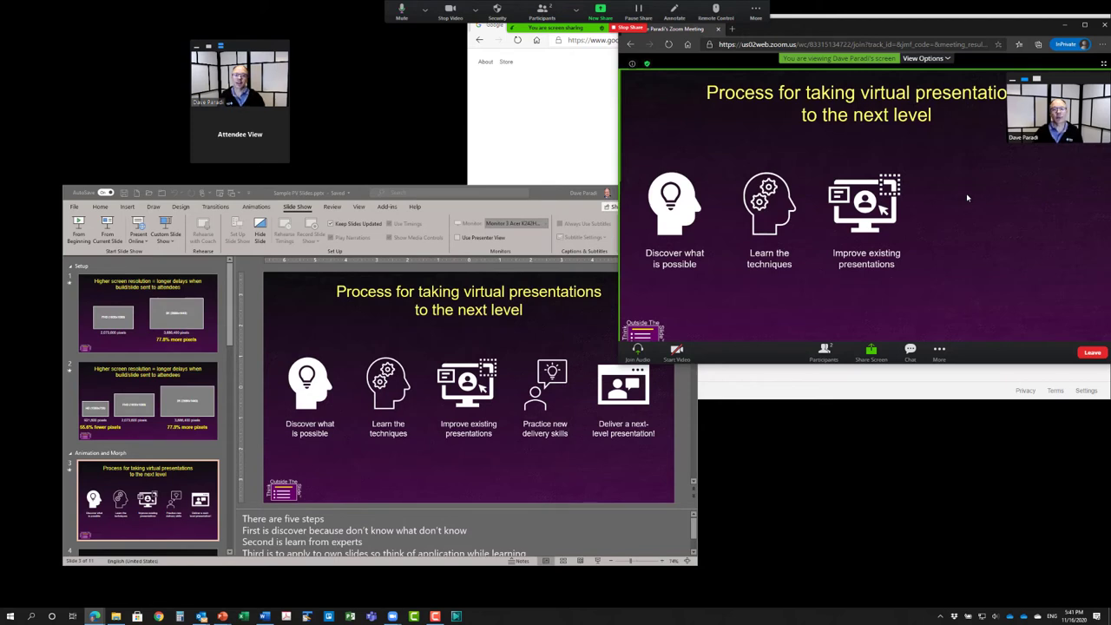
left_click(995, 549)
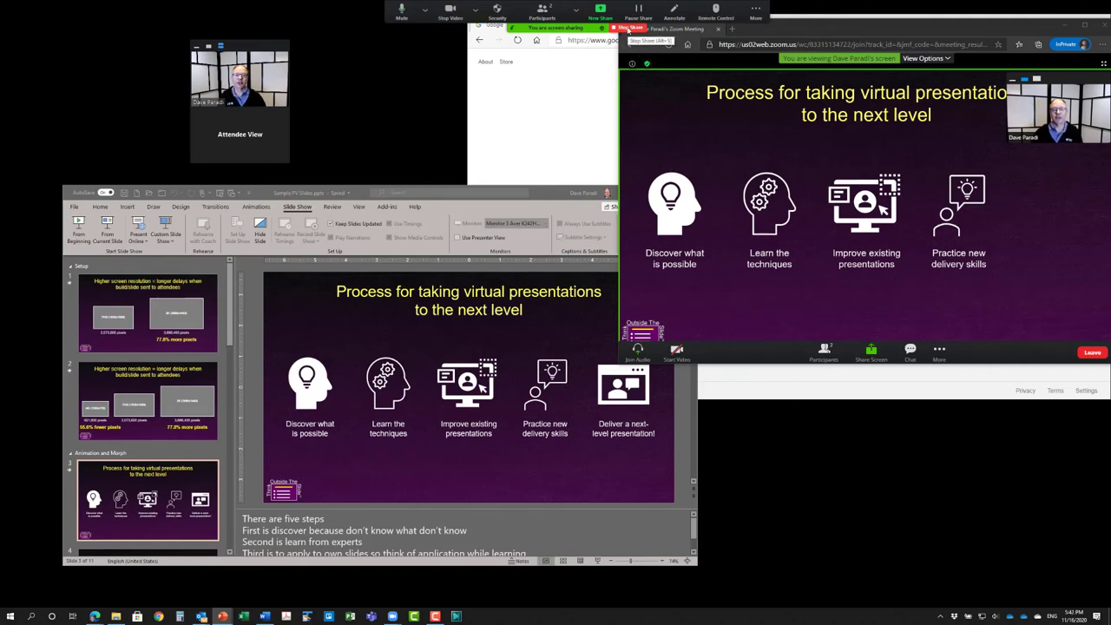
End the screen share from the sharing toolbar.
left_click(629, 29)
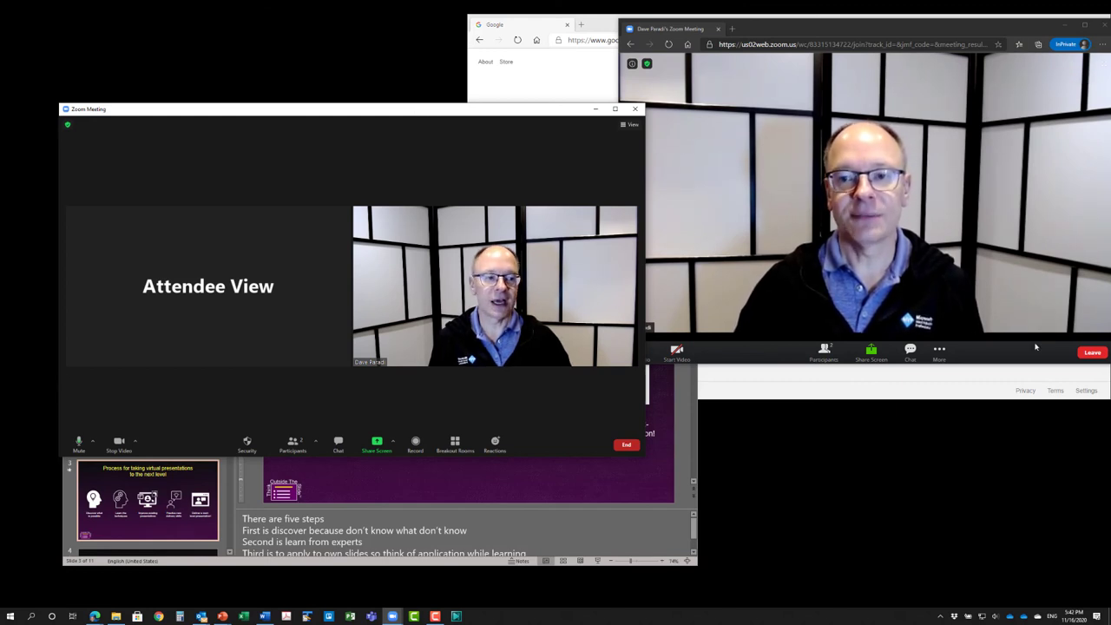
Leave the meeting from the browser attendee view, confirming Leave Meeting.
left_click(1090, 355)
left_click(1059, 331)
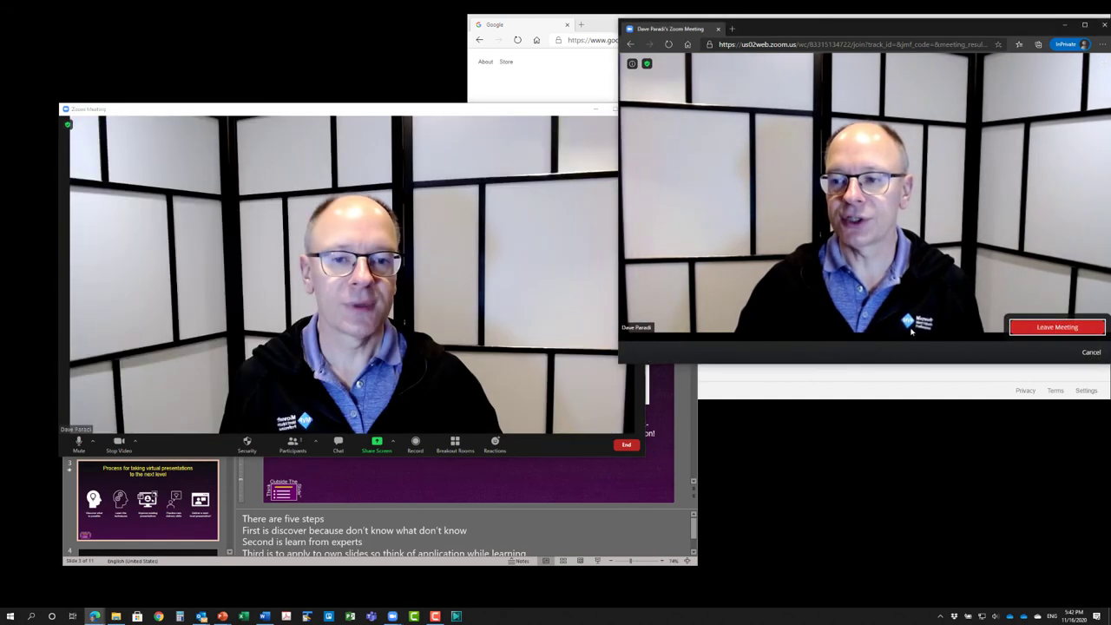
left_click(462, 109)
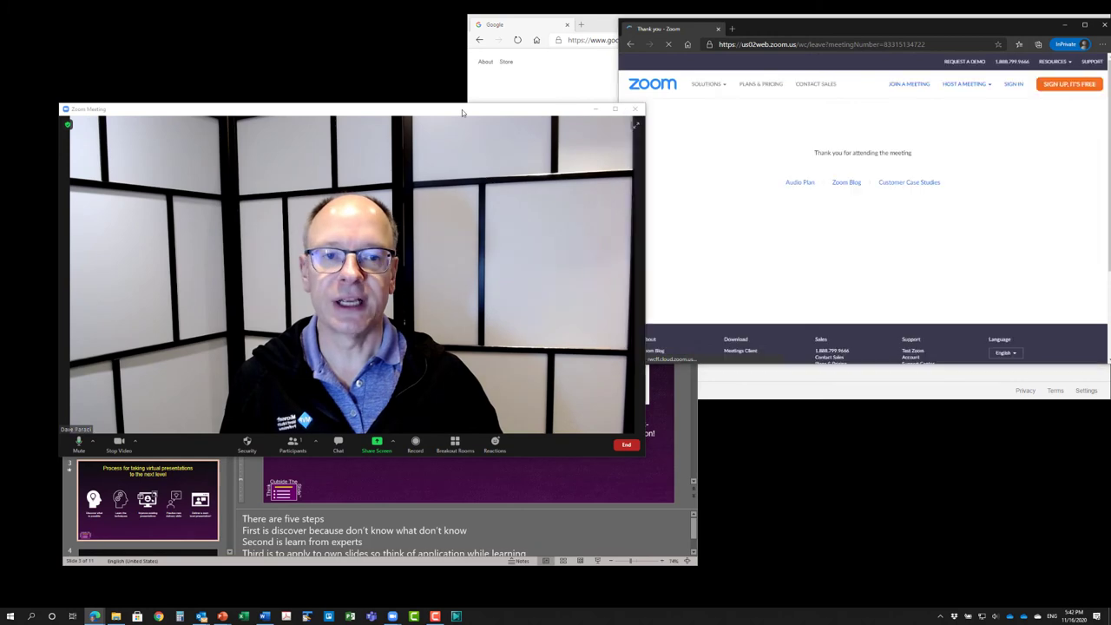